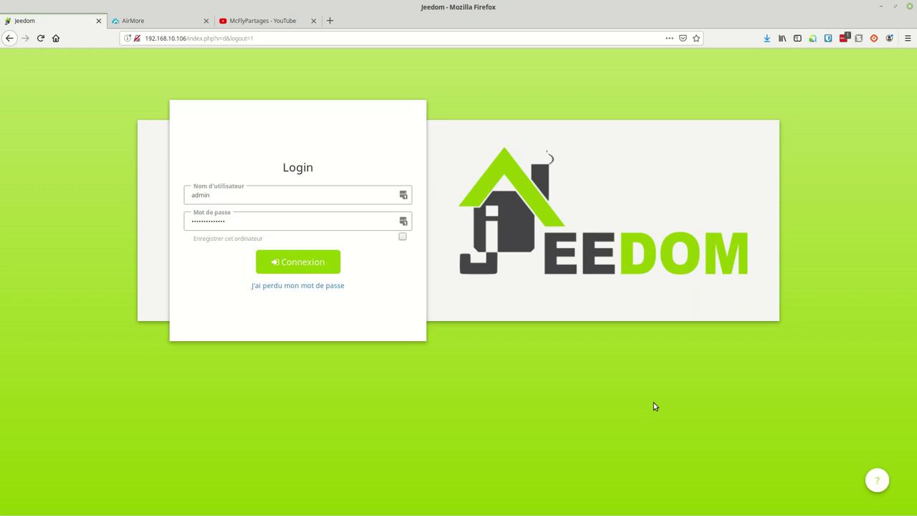
Log in with the prefilled admin credentials and open the scenarios page
{"action": "left_click", "coordinate": [301, 263]}
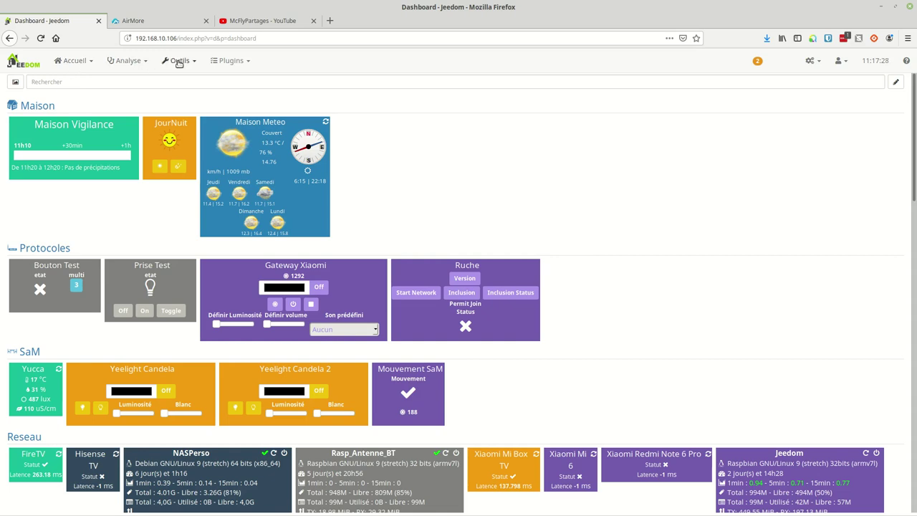
{"action": "left_click", "coordinate": [178, 60]}
{"action": "left_click", "coordinate": [188, 119]}
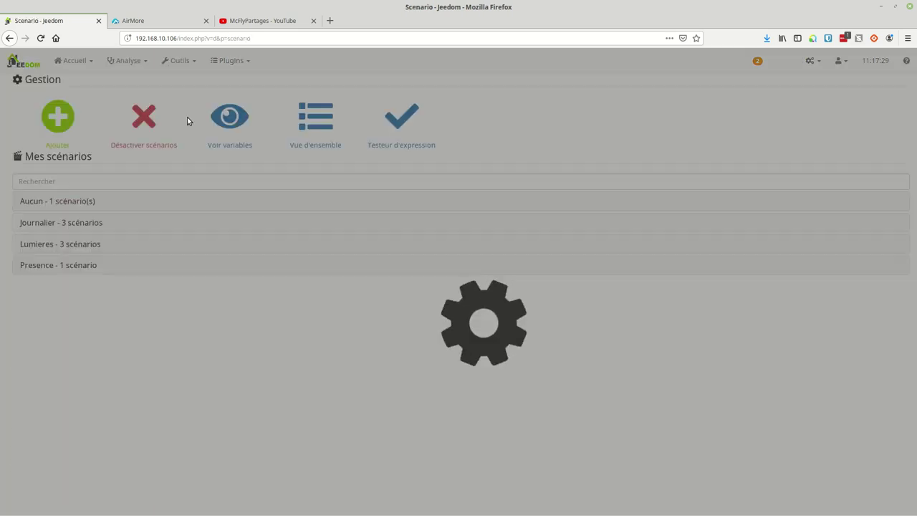
Create a new scenario named "Test Bouton Prise"
{"action": "left_click", "coordinate": [60, 121]}
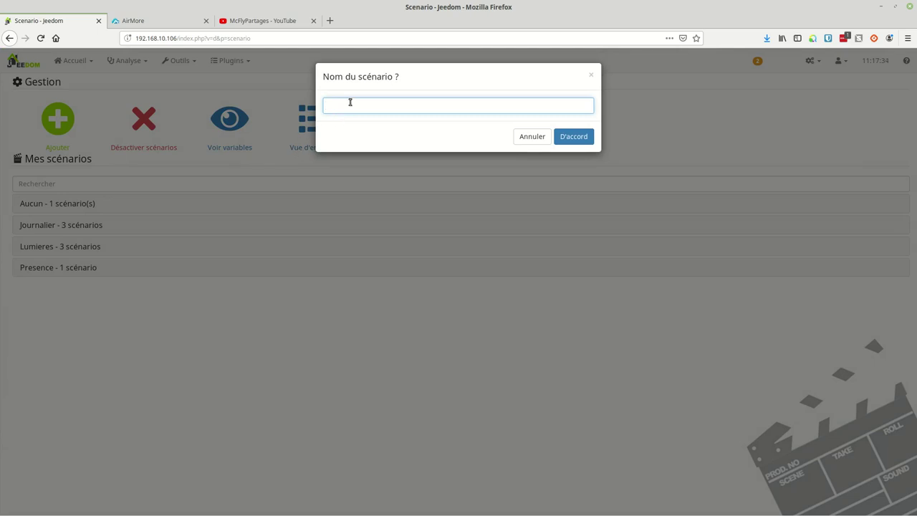
{"action": "type", "text": "Test ou"}
{"action": "key", "text": "BackSpace"}
{"action": "key", "text": "BackSpace"}
{"action": "type", "text": "Bouton Prise"}
{"action": "left_click", "coordinate": [575, 136]}
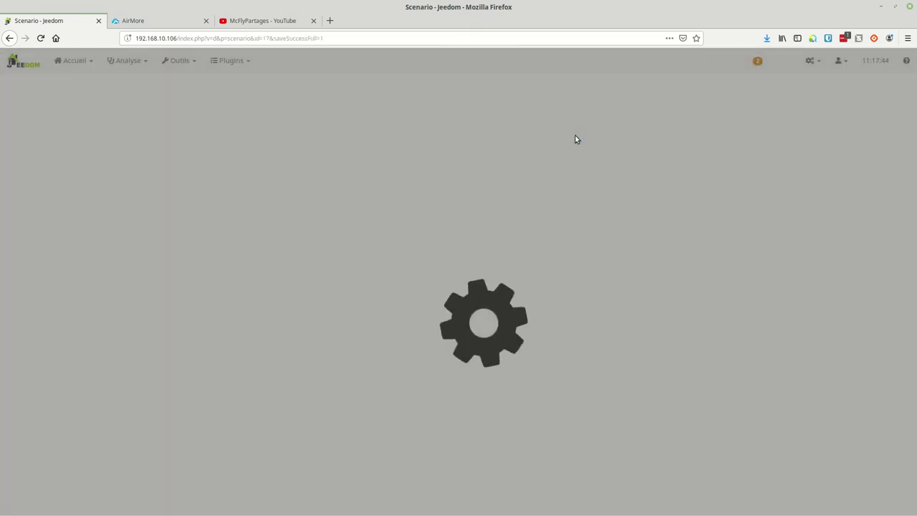
Assign the scenario to the group Journalier and the parent object Protocoles, and make it visible
{"action": "left_click", "coordinate": [231, 181]}
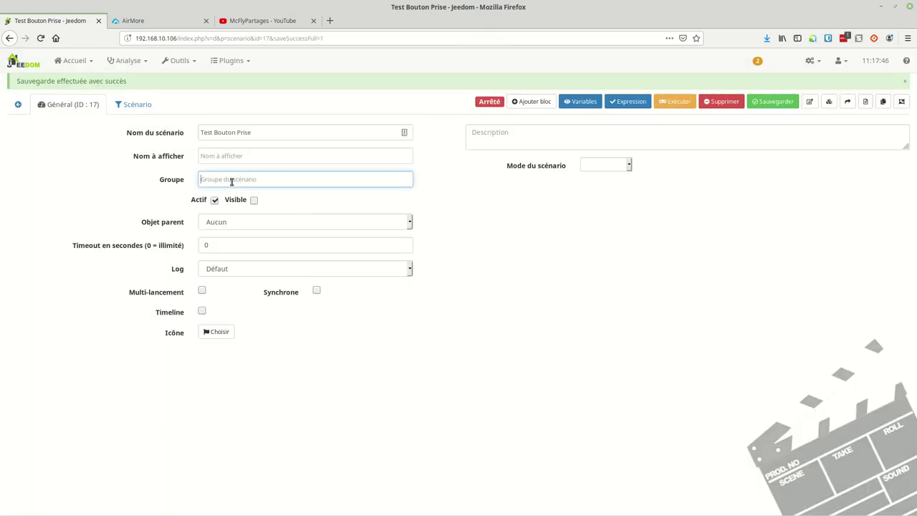
{"action": "type", "text": "Journ"}
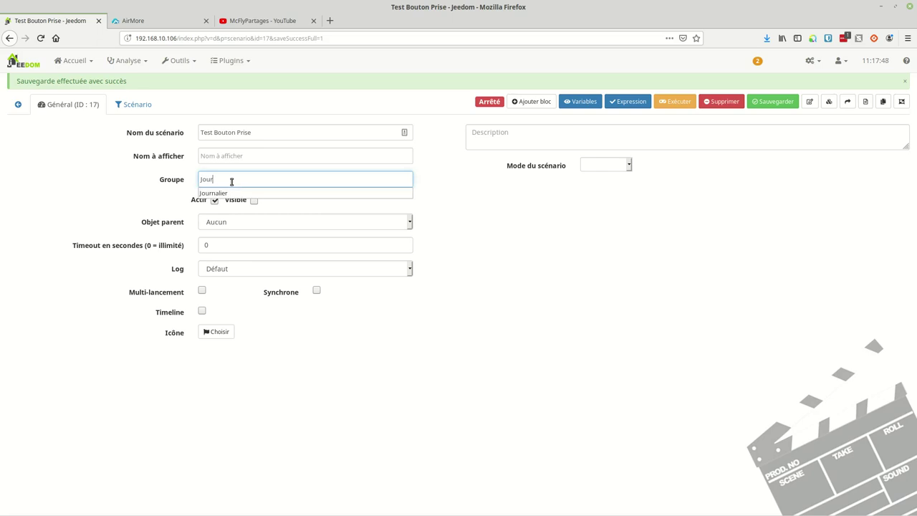
{"action": "left_click", "coordinate": [230, 194]}
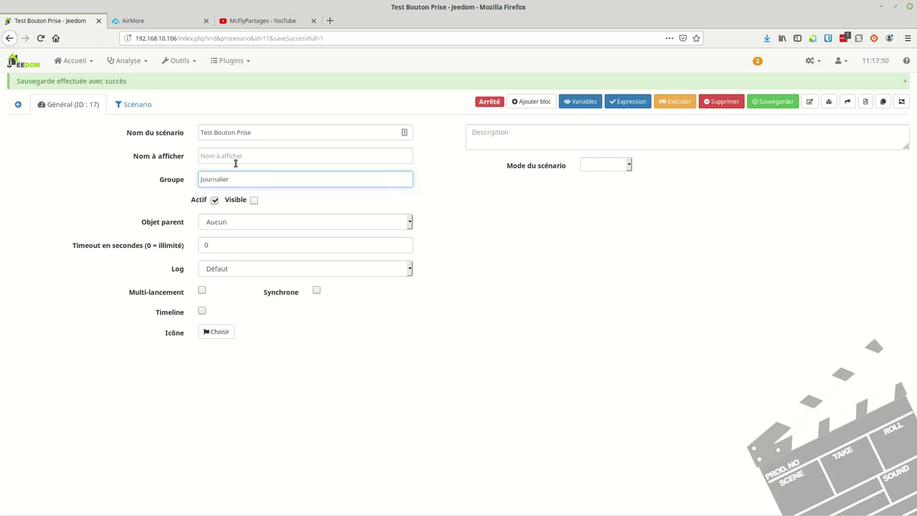
{"action": "left_click", "coordinate": [253, 204]}
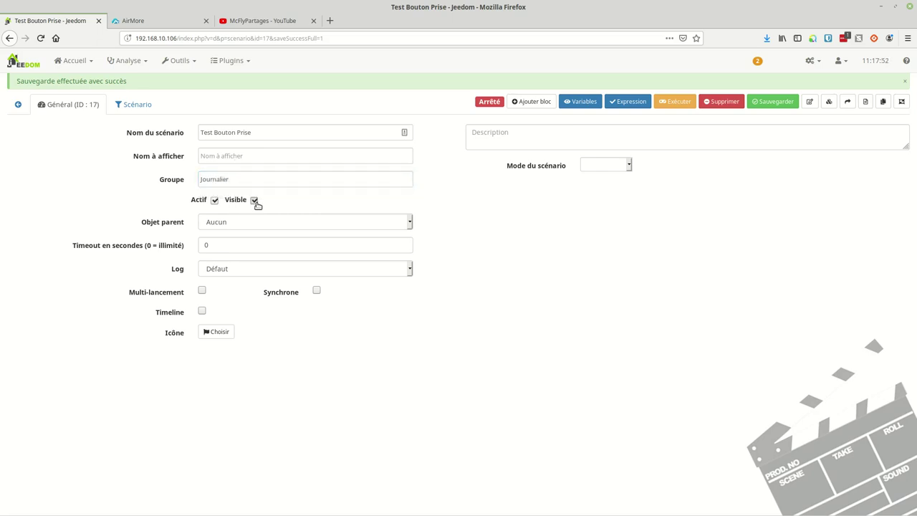
{"action": "left_click", "coordinate": [250, 223]}
{"action": "left_click", "coordinate": [231, 316]}
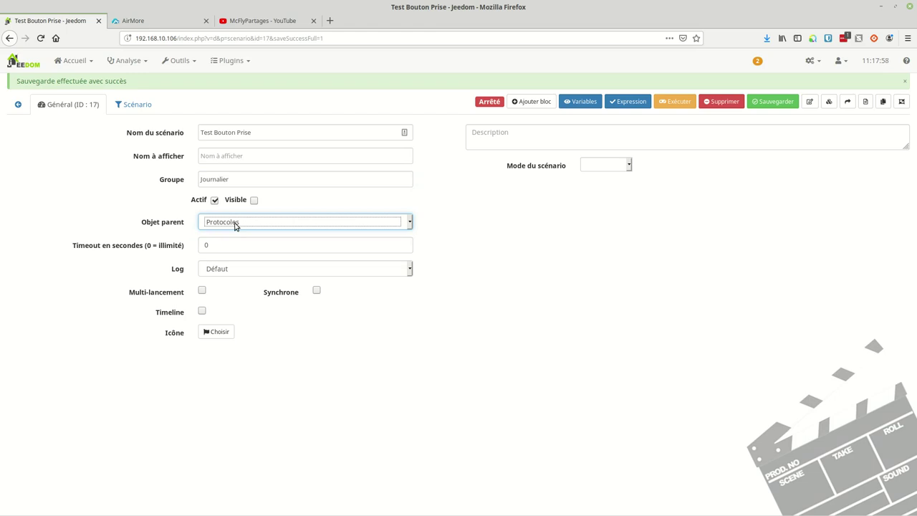
{"action": "left_click", "coordinate": [253, 200]}
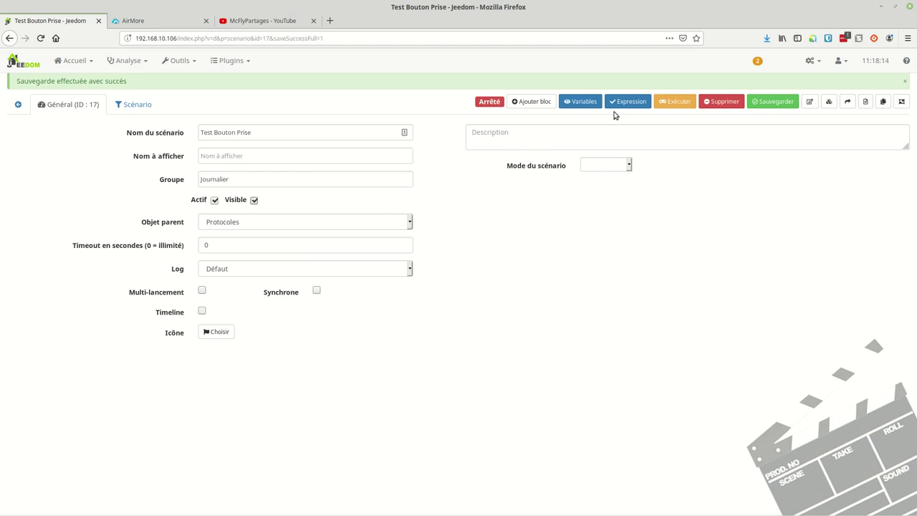
Set the scenario mode to Provoqué and add an empty trigger event
{"action": "left_click", "coordinate": [594, 166]}
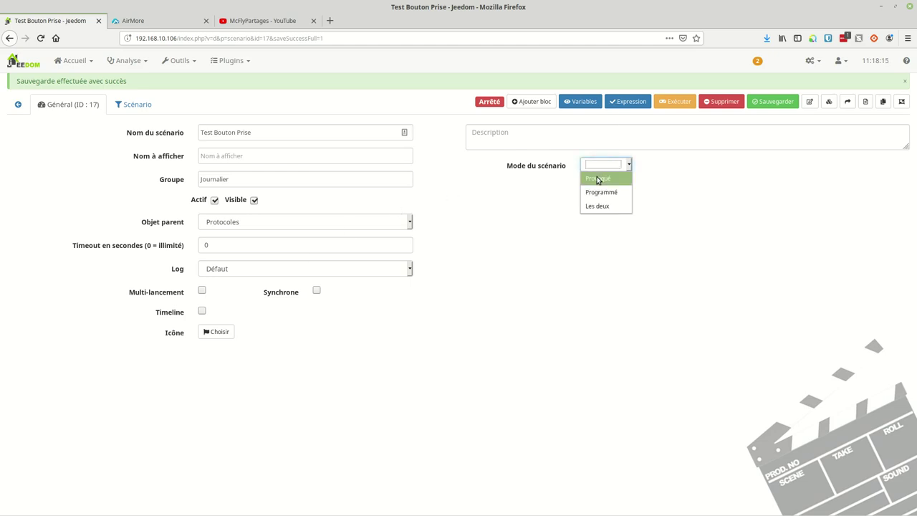
{"action": "left_click", "coordinate": [598, 179]}
{"action": "left_click", "coordinate": [872, 166]}
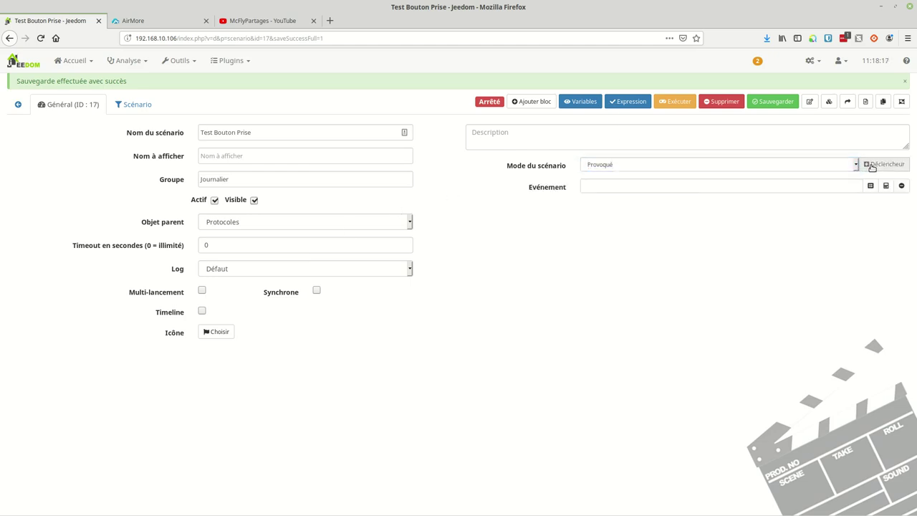
Use the command #[Protocoles][Bouton Test][multi]# as the trigger event and save the scenario
{"action": "left_click", "coordinate": [870, 187]}
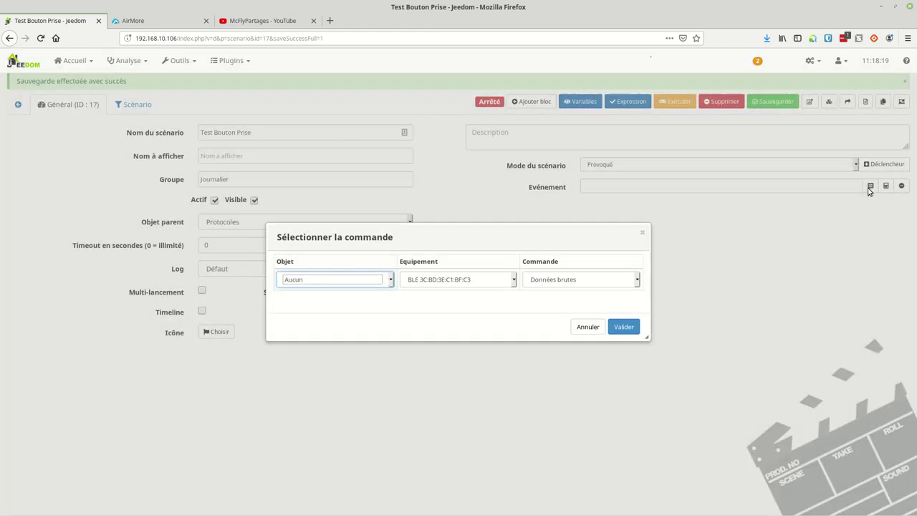
{"action": "left_click", "coordinate": [347, 280]}
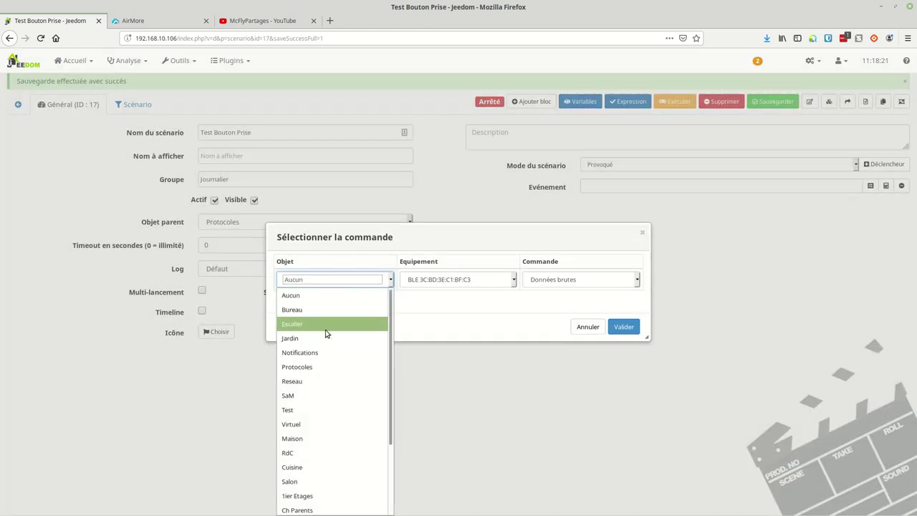
{"action": "left_click", "coordinate": [330, 367]}
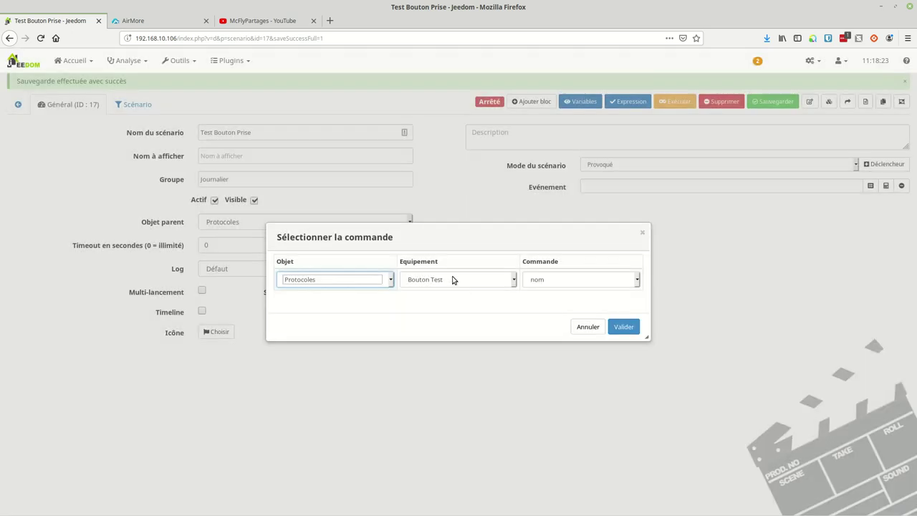
{"action": "left_click", "coordinate": [533, 281]}
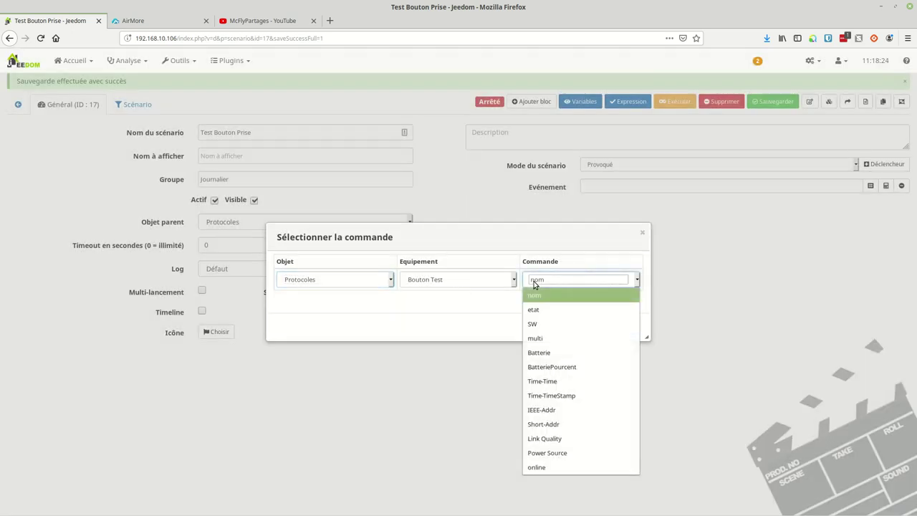
{"action": "left_click", "coordinate": [548, 340]}
{"action": "left_click", "coordinate": [623, 328]}
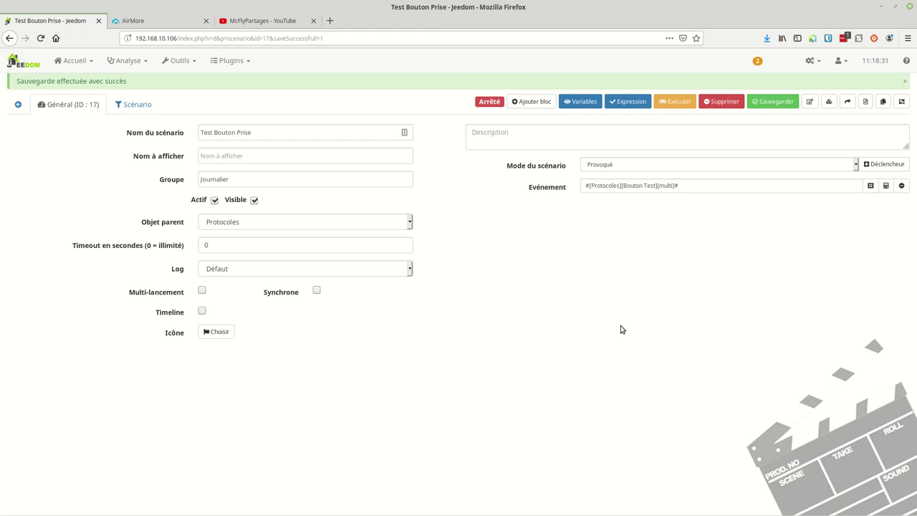
{"action": "left_click", "coordinate": [760, 104]}
Add a Si/Alors/Sinon block to the scenario's content
{"action": "left_click", "coordinate": [147, 107]}
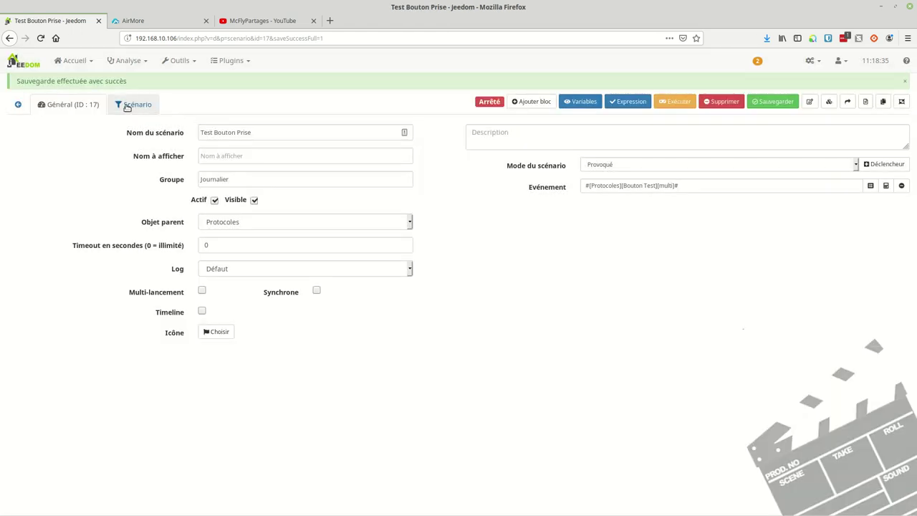
{"action": "left_click", "coordinate": [542, 105]}
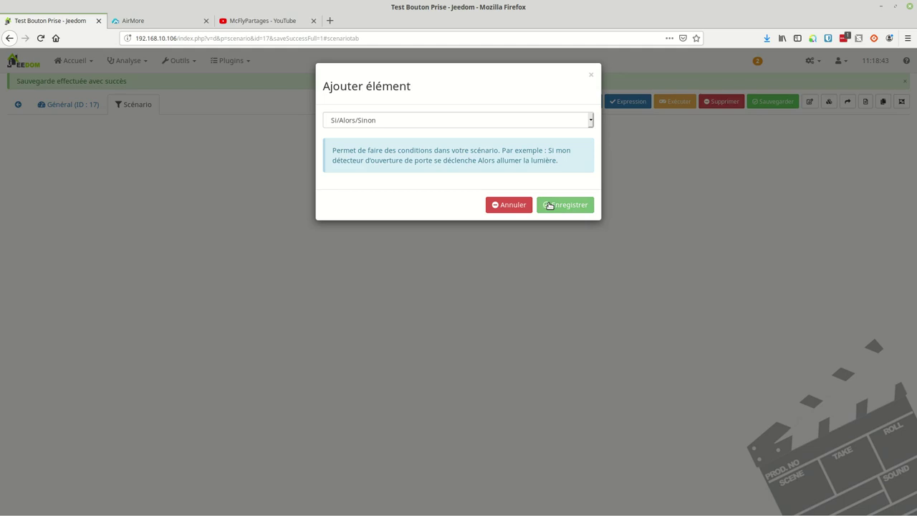
{"action": "left_click", "coordinate": [549, 205]}
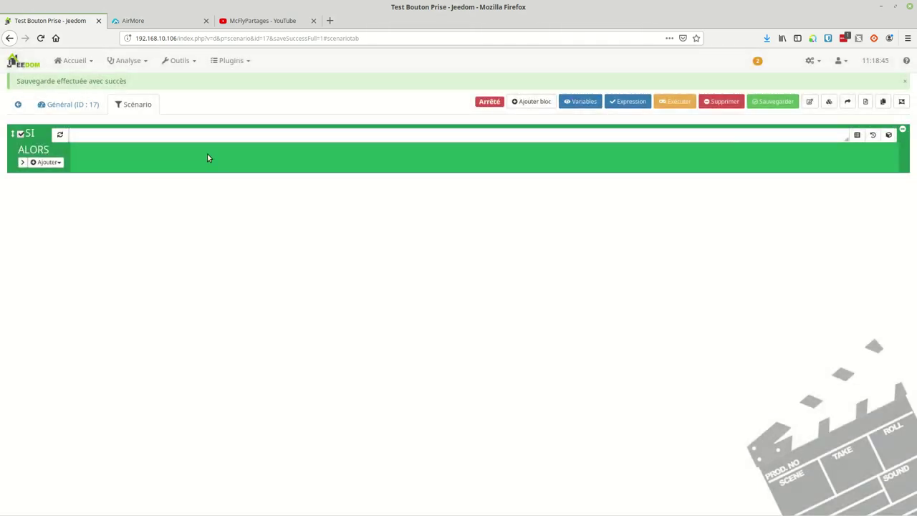
Set the SI condition so that #[Protocoles][Bouton Test][multi]# equals 2, with nothing following
{"action": "left_click", "coordinate": [857, 134]}
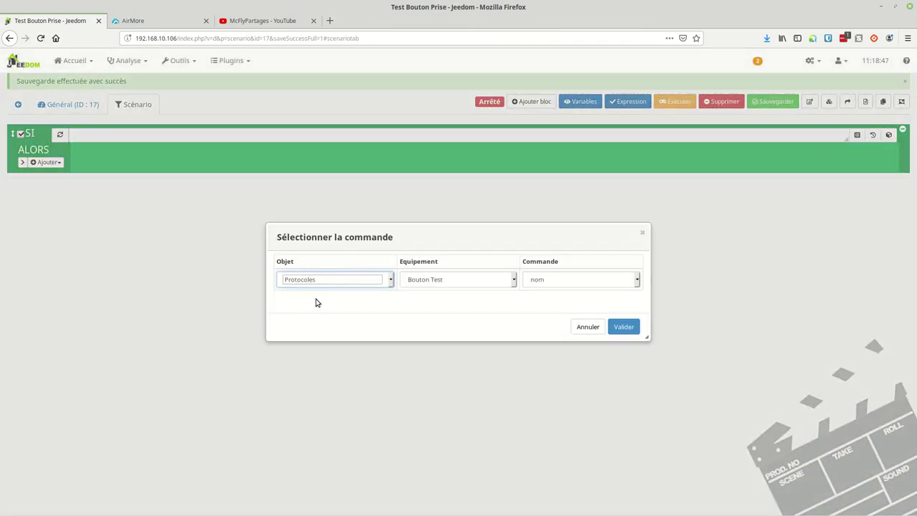
{"action": "left_click", "coordinate": [566, 280]}
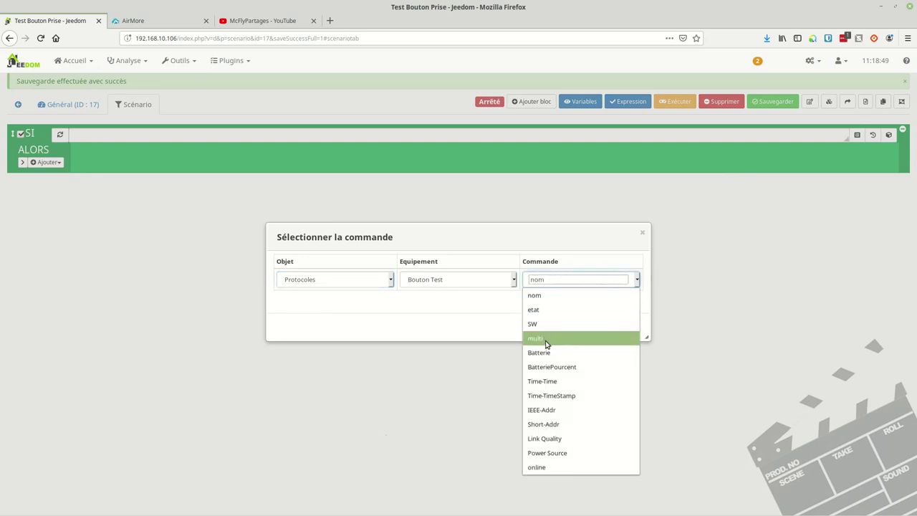
{"action": "left_click", "coordinate": [547, 340]}
{"action": "left_click", "coordinate": [623, 327]}
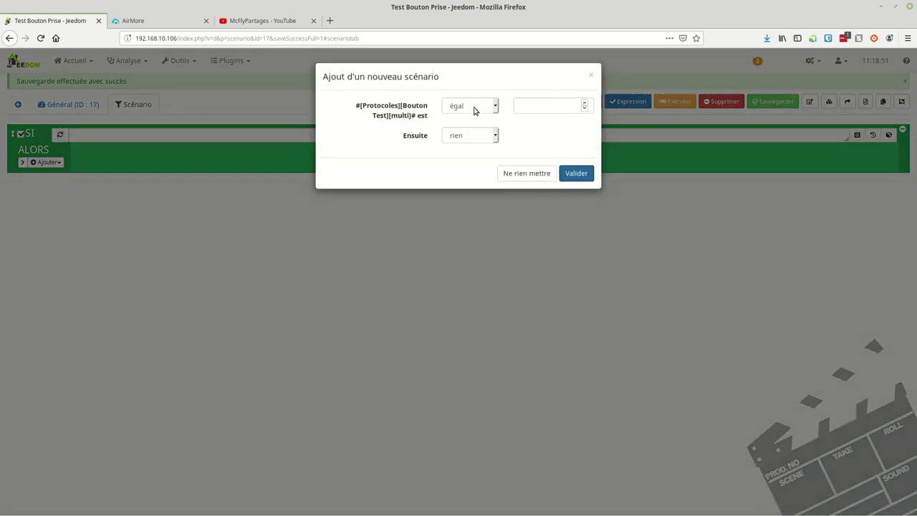
{"action": "left_click", "coordinate": [534, 108]}
{"action": "type", "text": "2"}
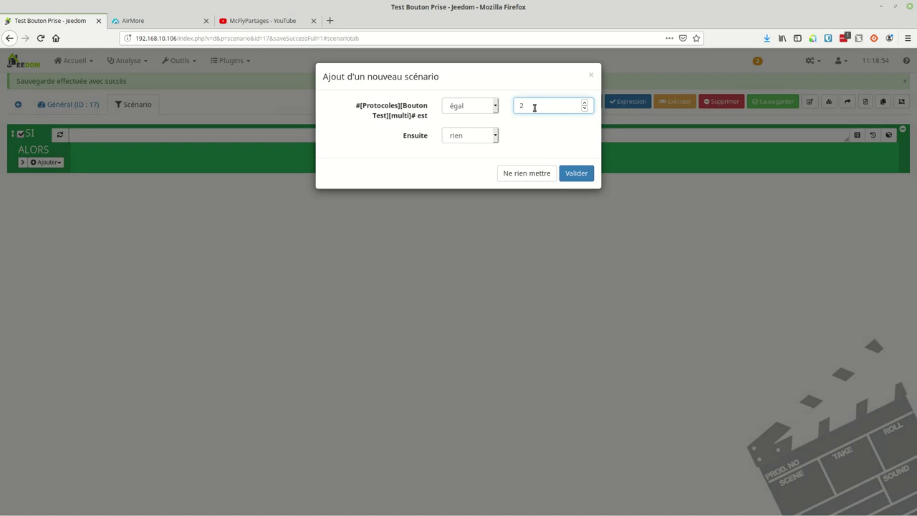
{"action": "left_click", "coordinate": [576, 173]}
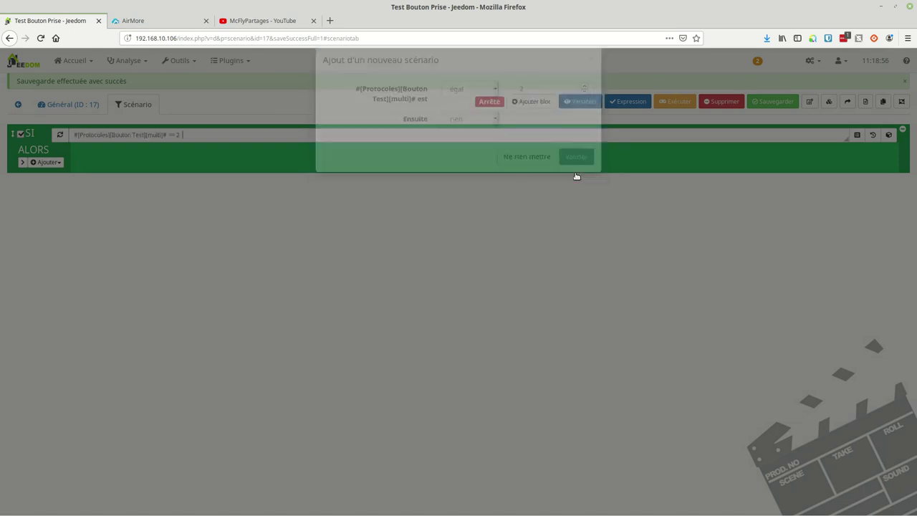
Add an action to the ALORS branch that runs #[Protocoles][Prise Test][On]#
{"action": "left_click", "coordinate": [46, 162]}
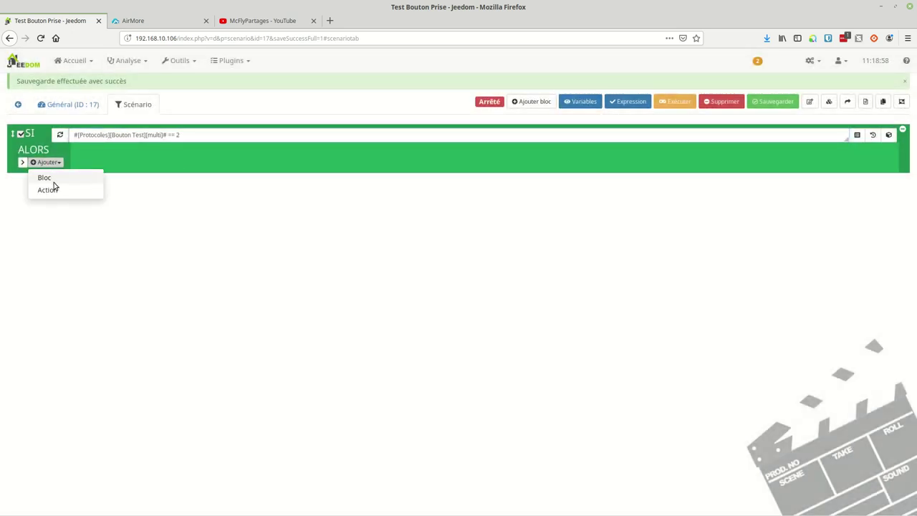
{"action": "left_click", "coordinate": [54, 190]}
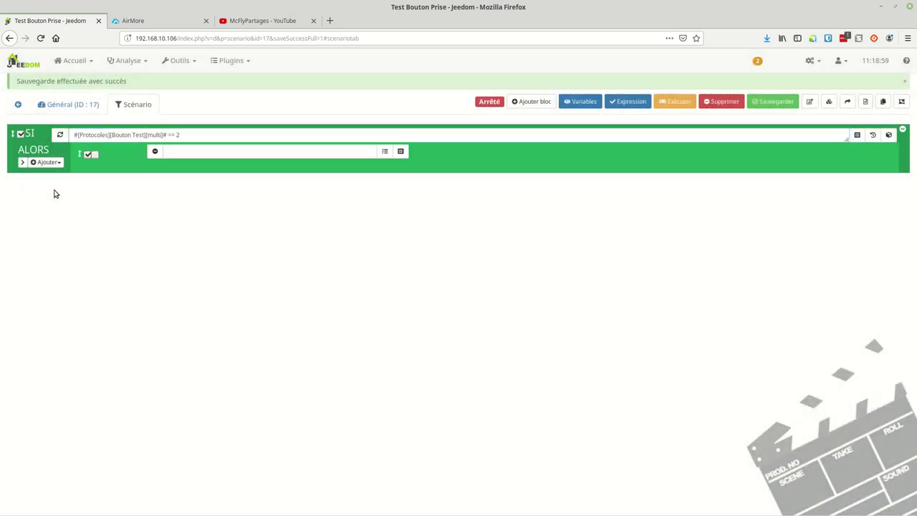
{"action": "left_click", "coordinate": [401, 152]}
{"action": "left_click", "coordinate": [423, 279]}
{"action": "left_click", "coordinate": [459, 324]}
{"action": "left_click", "coordinate": [528, 281]}
{"action": "left_click", "coordinate": [561, 309]}
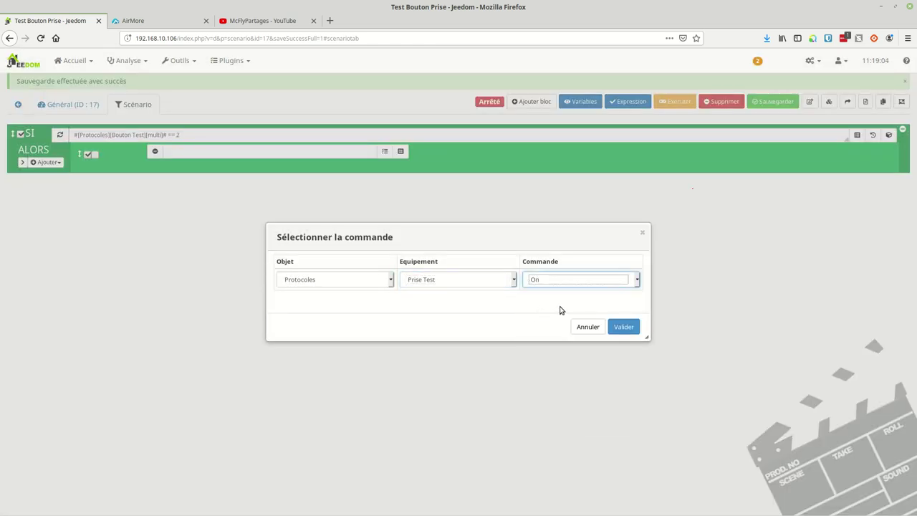
{"action": "left_click", "coordinate": [624, 328]}
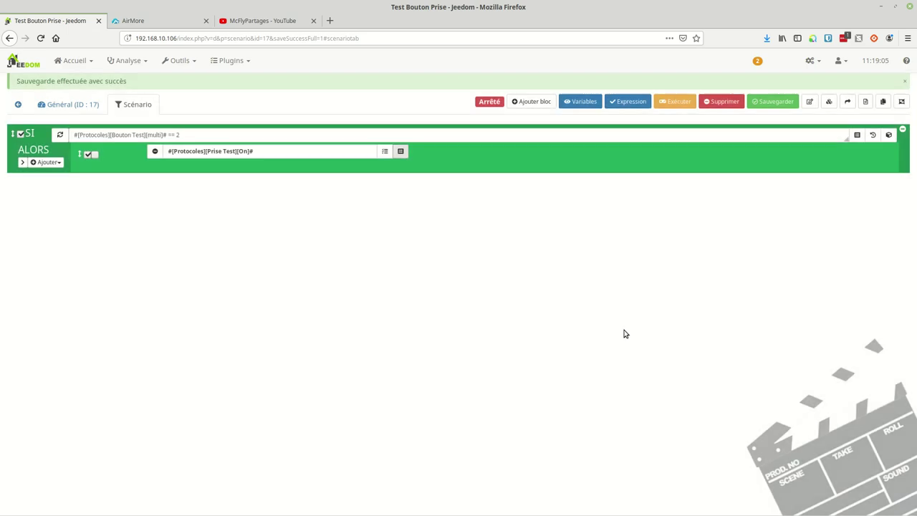
Show the SINON branch, add an action running #[Protocoles][Prise Test][Off]#, and save the scenario
{"action": "left_click", "coordinate": [22, 164]}
{"action": "left_click", "coordinate": [35, 192]}
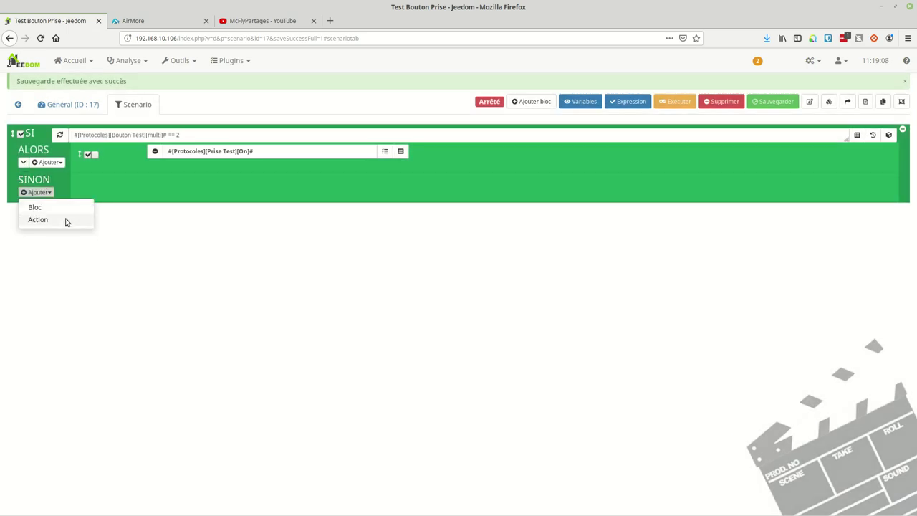
{"action": "left_click", "coordinate": [68, 221]}
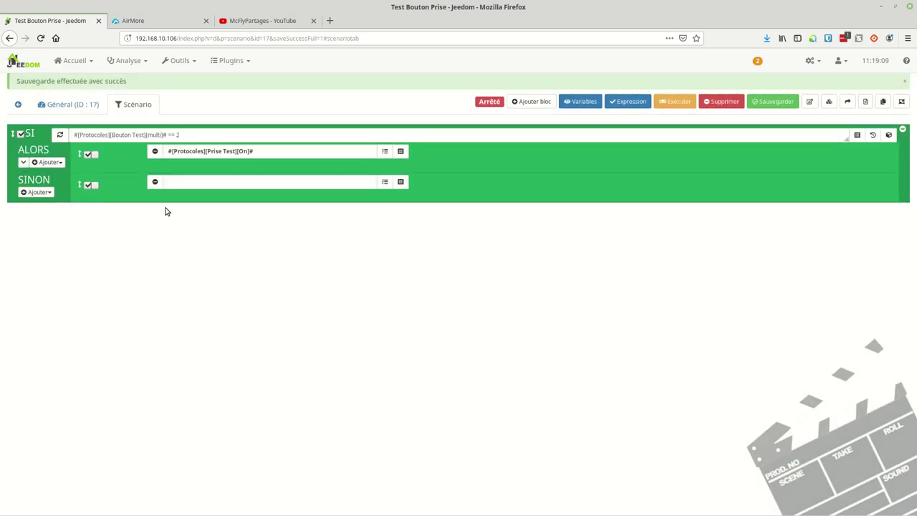
{"action": "left_click", "coordinate": [401, 182]}
{"action": "left_click", "coordinate": [457, 281]}
{"action": "left_click", "coordinate": [434, 323]}
{"action": "left_click", "coordinate": [624, 328]}
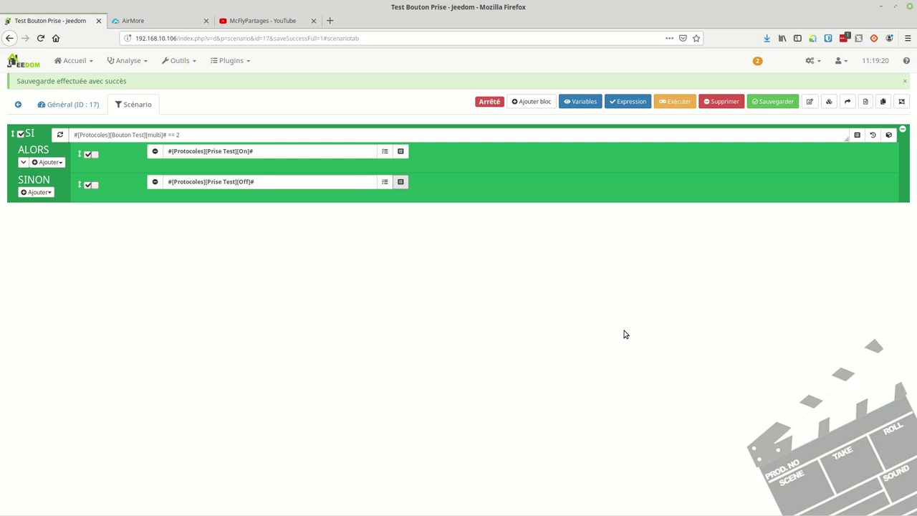
{"action": "left_click", "coordinate": [765, 102]}
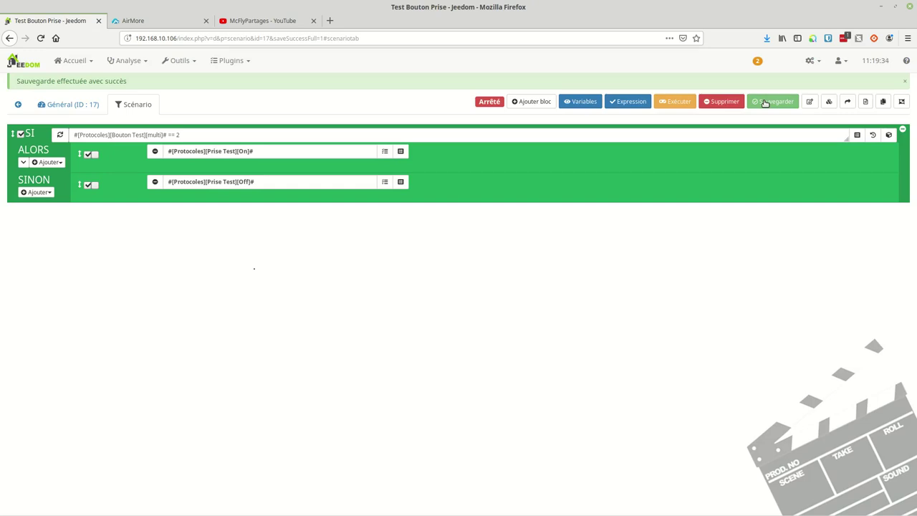
Leave the scenario, open the Protocoles dashboard, and examine the multi value of Bouton Test
{"action": "left_click", "coordinate": [51, 110]}
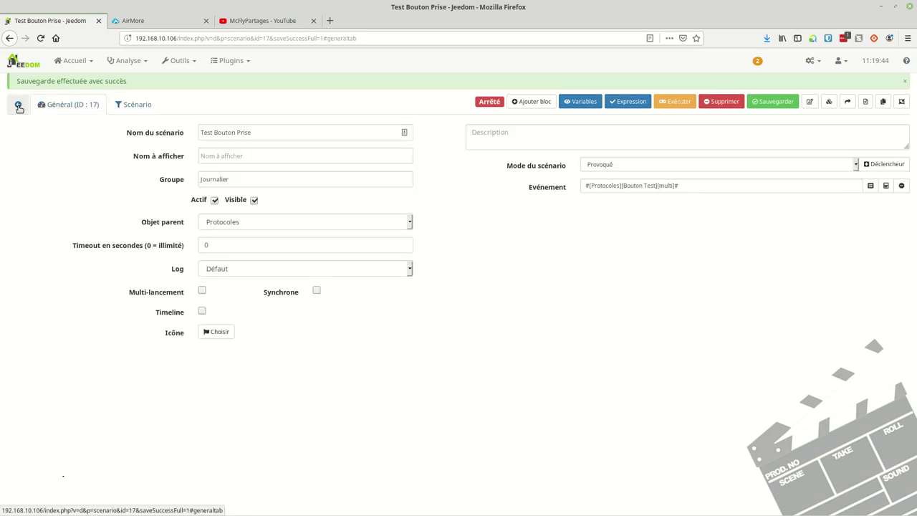
{"action": "left_click", "coordinate": [18, 106]}
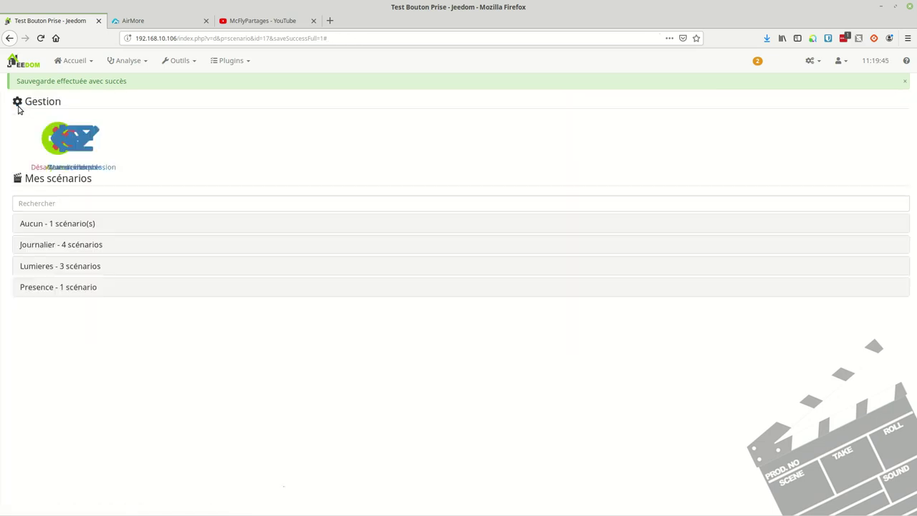
{"action": "left_click", "coordinate": [79, 61]}
{"action": "mouse_move", "coordinate": [86, 81]}
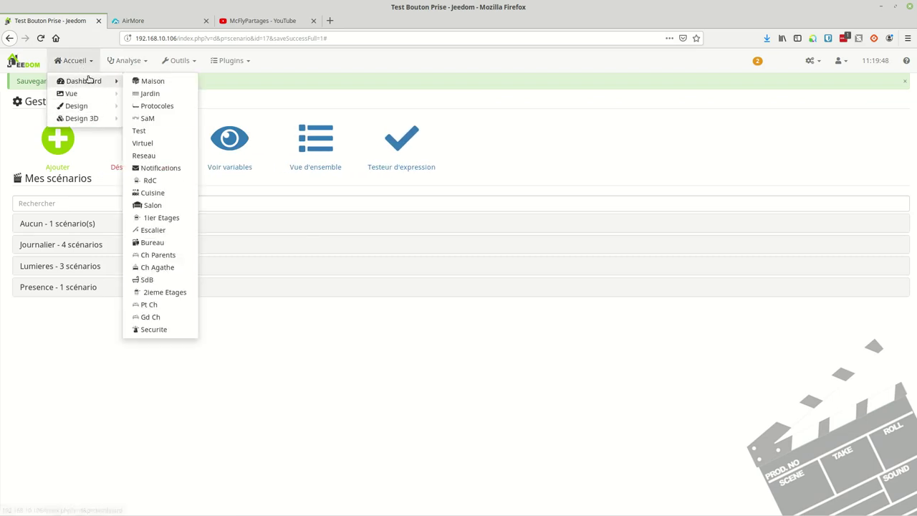
{"action": "left_click", "coordinate": [154, 106]}
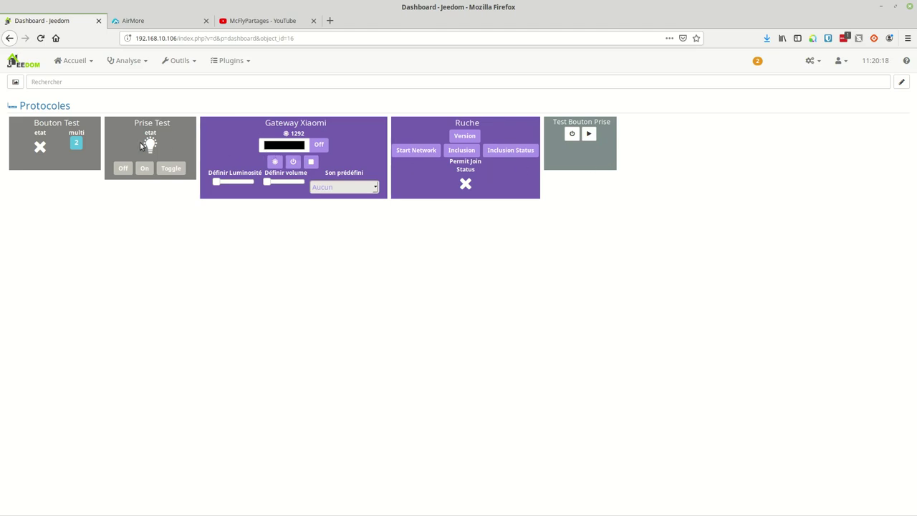
{"action": "mouse_move", "coordinate": [79, 147]}
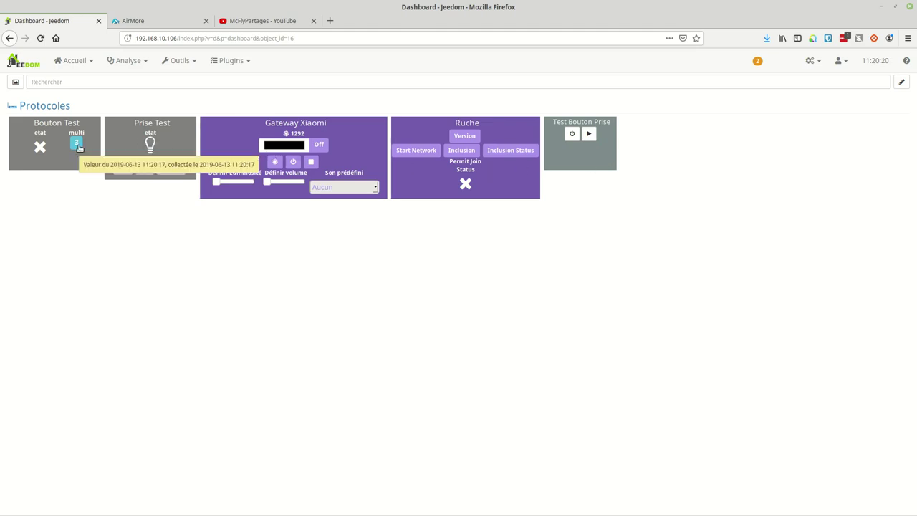